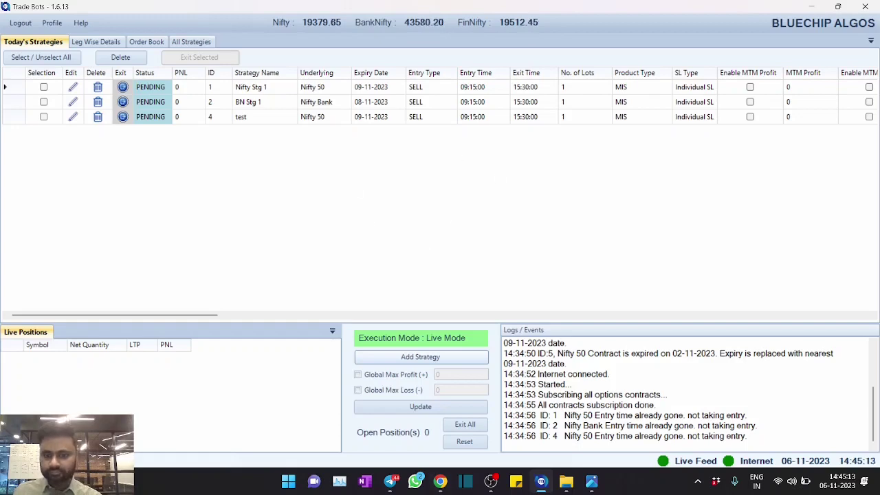
Switch to Chrome and open the Trade bots desktop product page on bluechipalgos.com
{"action": "left_click", "coordinate": [440, 481]}
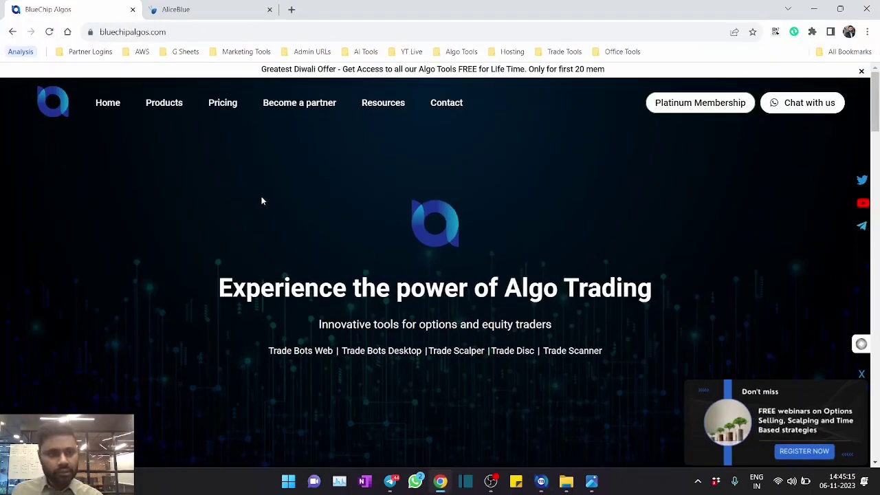
{"action": "left_click", "coordinate": [134, 32]}
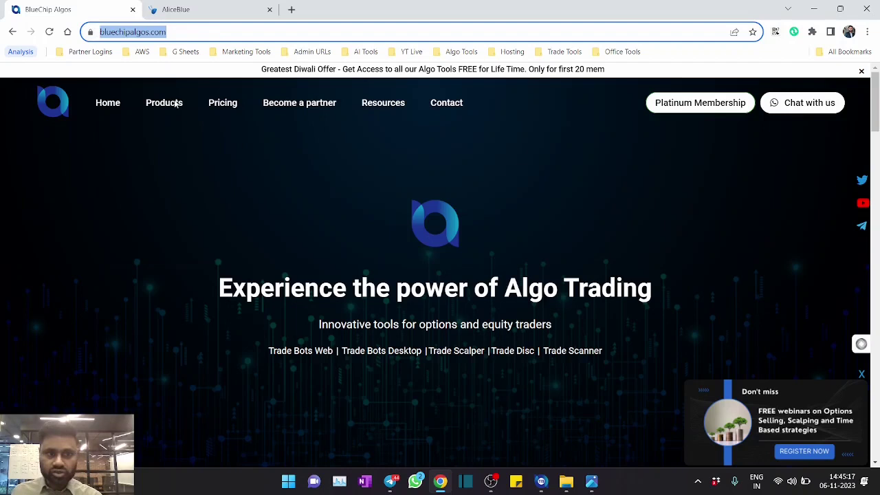
{"action": "mouse_move", "coordinate": [177, 104]}
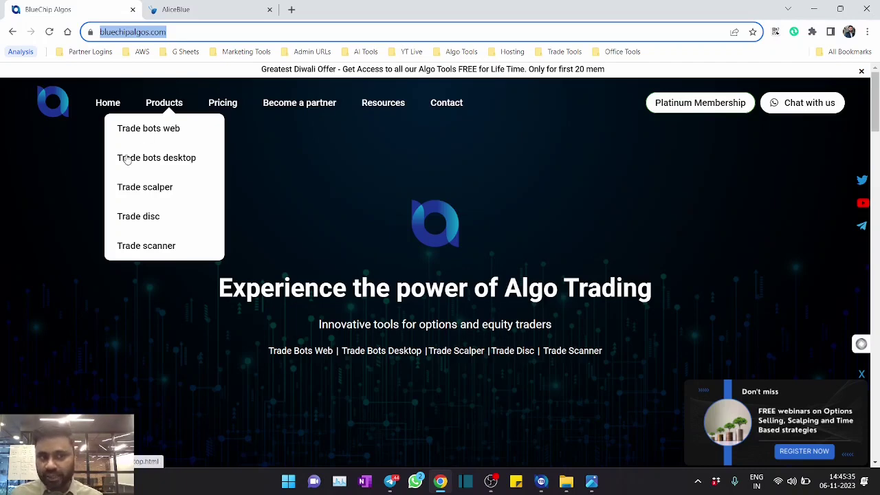
{"action": "left_click", "coordinate": [187, 159]}
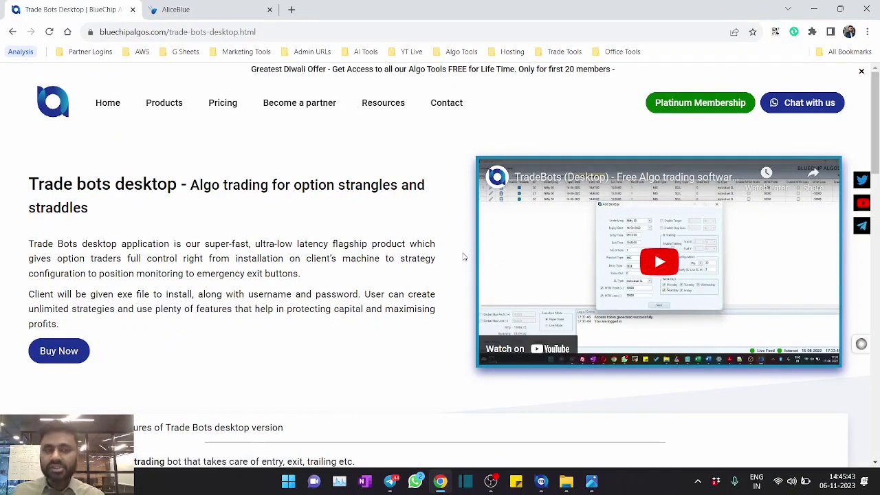
Switch to Trade Bots, examine the contract selection modes in a new strategy form, and close the form without saving
{"action": "left_click", "coordinate": [541, 481]}
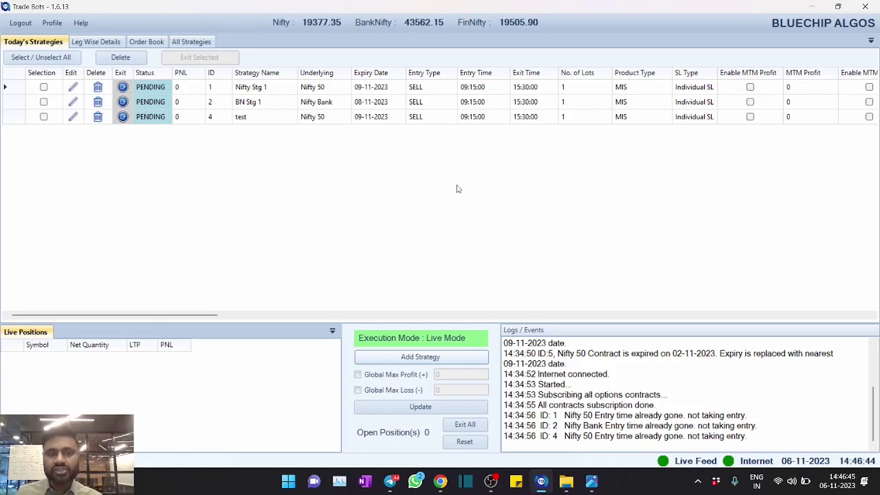
{"action": "left_click", "coordinate": [425, 361]}
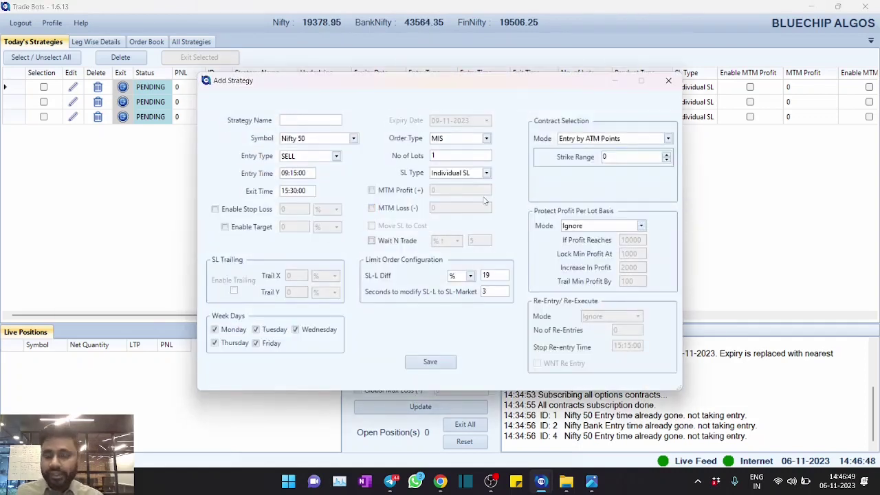
{"action": "left_click", "coordinate": [592, 139]}
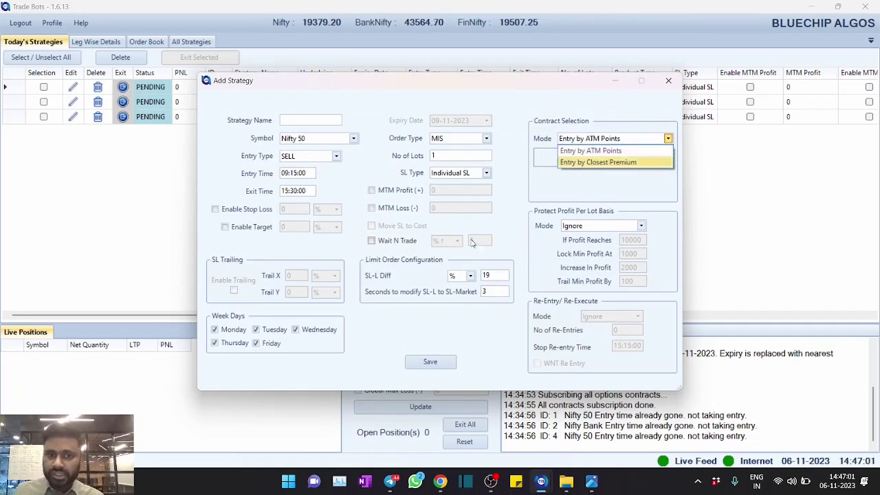
{"action": "left_click", "coordinate": [510, 220]}
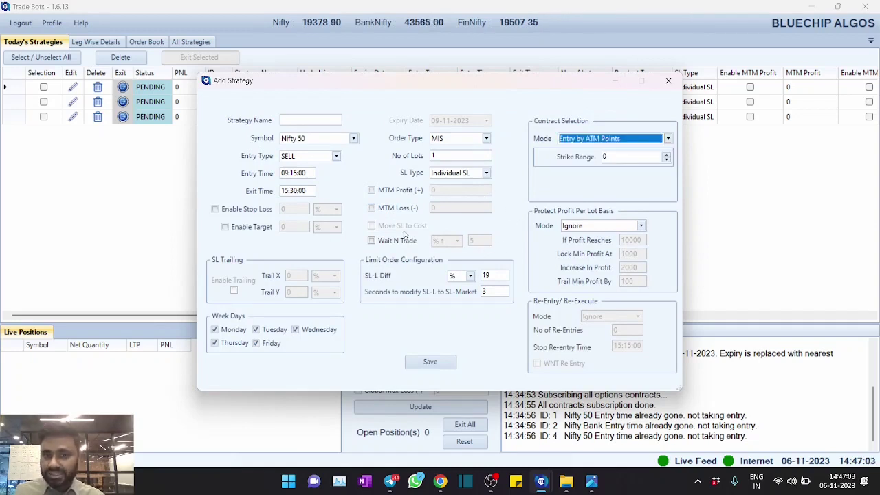
{"action": "left_click", "coordinate": [667, 80]}
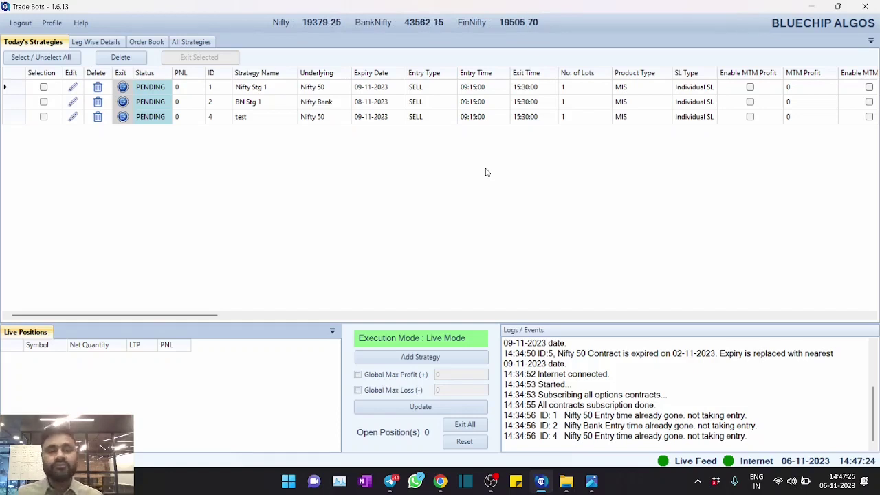
Open a new strategy form and examine the underlying symbols it offers, leaving Nifty 50 selected
{"action": "left_click", "coordinate": [433, 360]}
{"action": "left_click", "coordinate": [353, 138]}
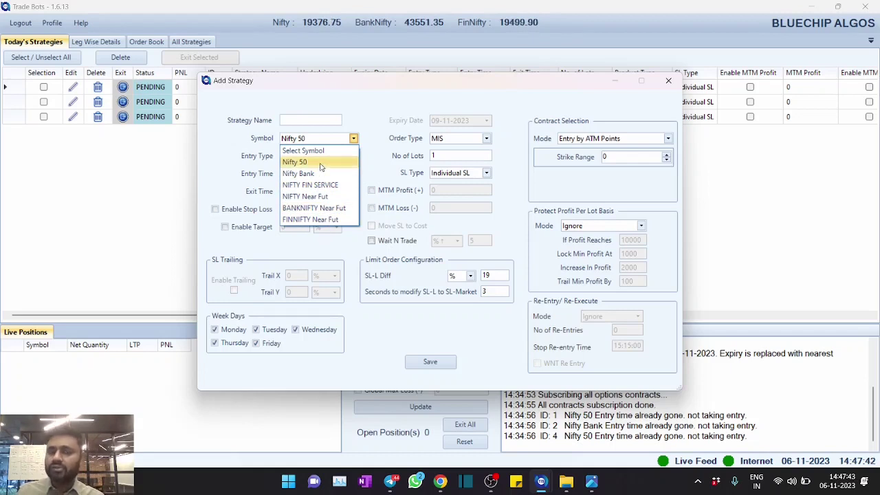
{"action": "left_click", "coordinate": [432, 97]}
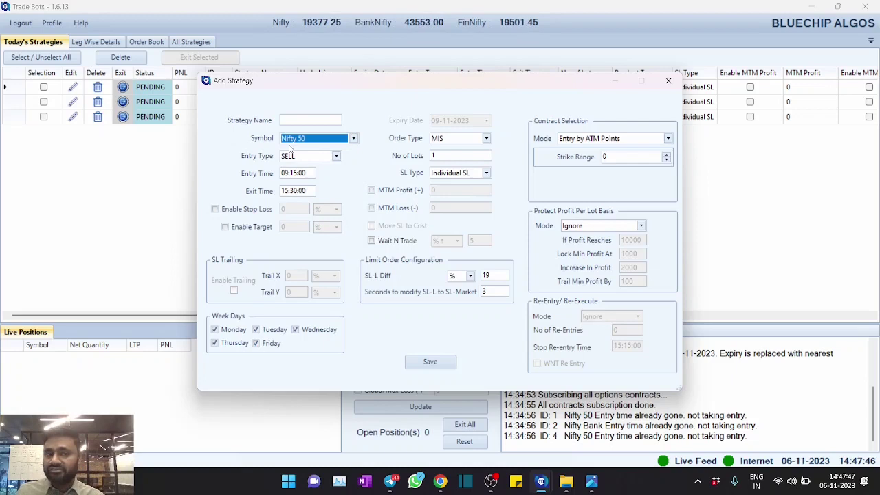
{"action": "left_click", "coordinate": [326, 141]}
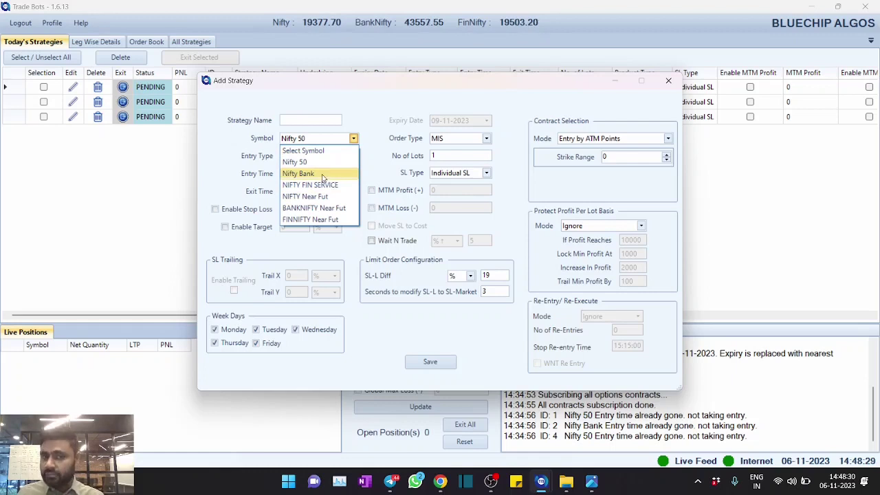
{"action": "left_click", "coordinate": [364, 121]}
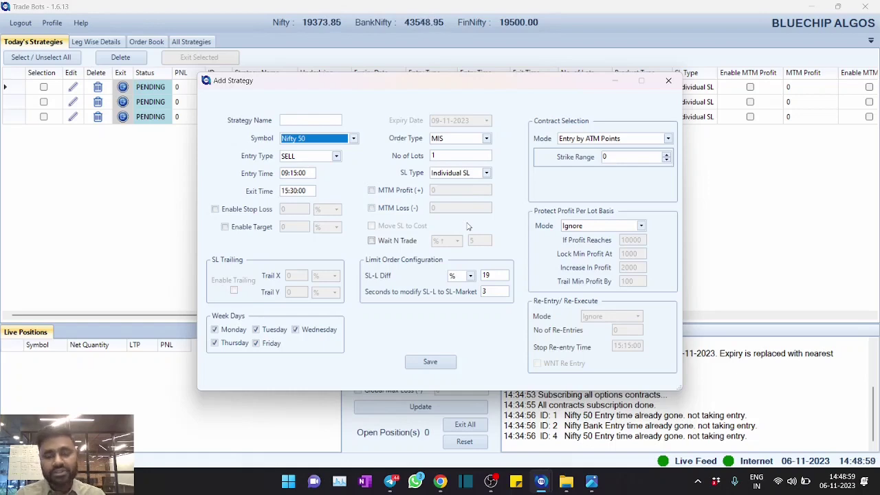
Switch to Chrome to view the Trade bots desktop page address, and return to the open strategy form in Trade Bots
{"action": "left_click", "coordinate": [440, 479]}
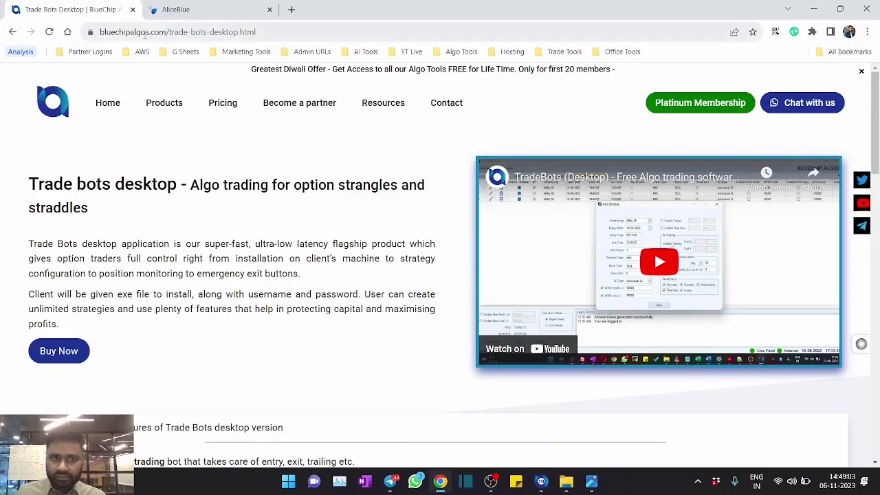
{"action": "left_click", "coordinate": [129, 35]}
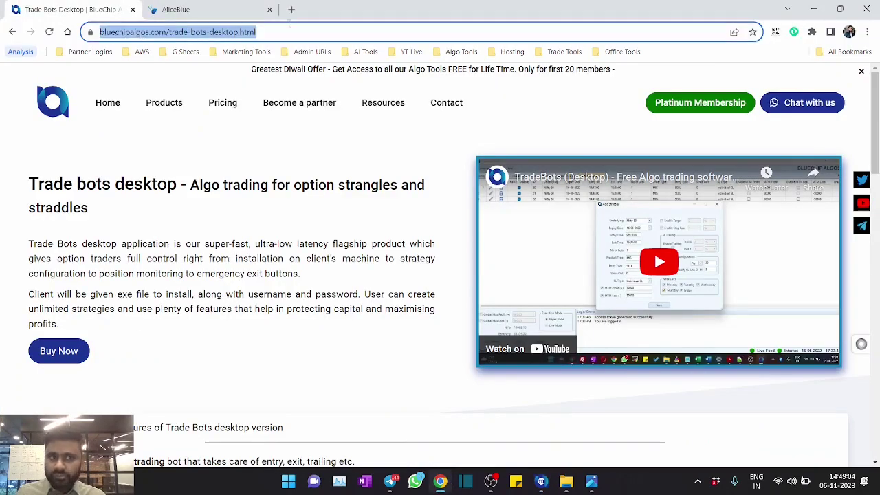
{"action": "left_click", "coordinate": [259, 237]}
{"action": "key", "text": "alt+Tab"}
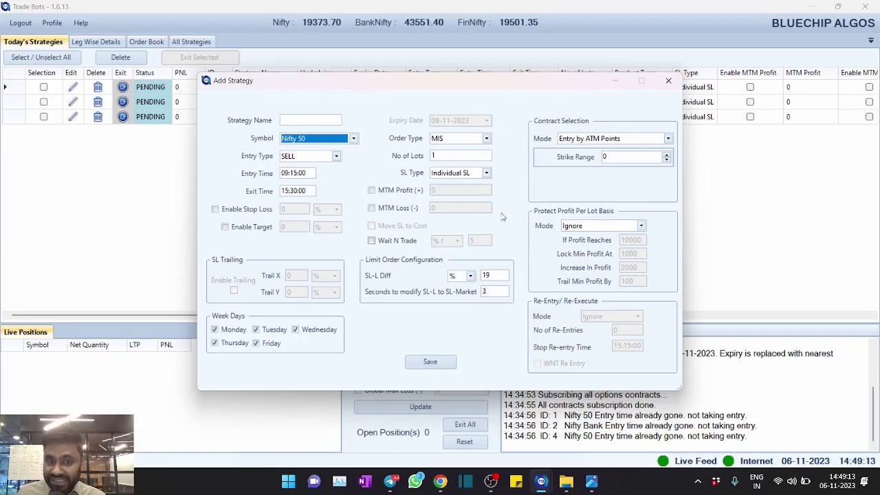
Name the new strategy "Finnifty Test" and choose NIFTY FIN SERVICE as its symbol
{"action": "left_click", "coordinate": [310, 120]}
{"action": "type", "text": "Finnifty Tes"}
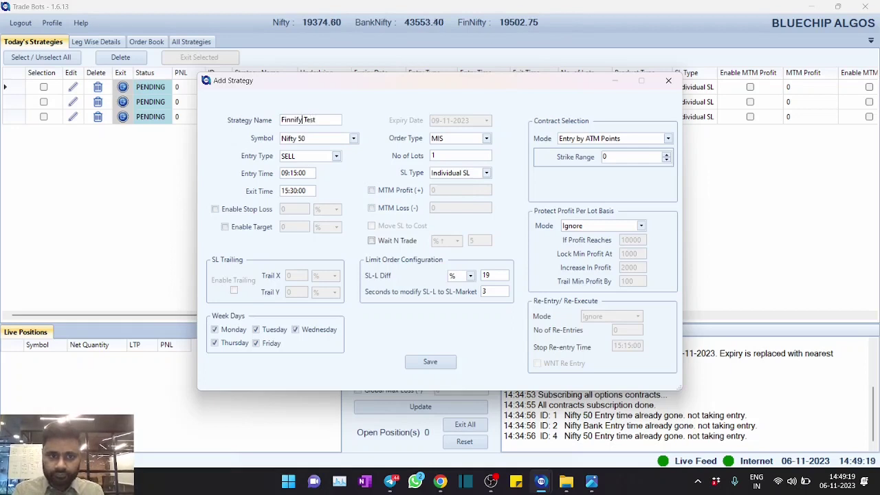
{"action": "type", "text": "t"}
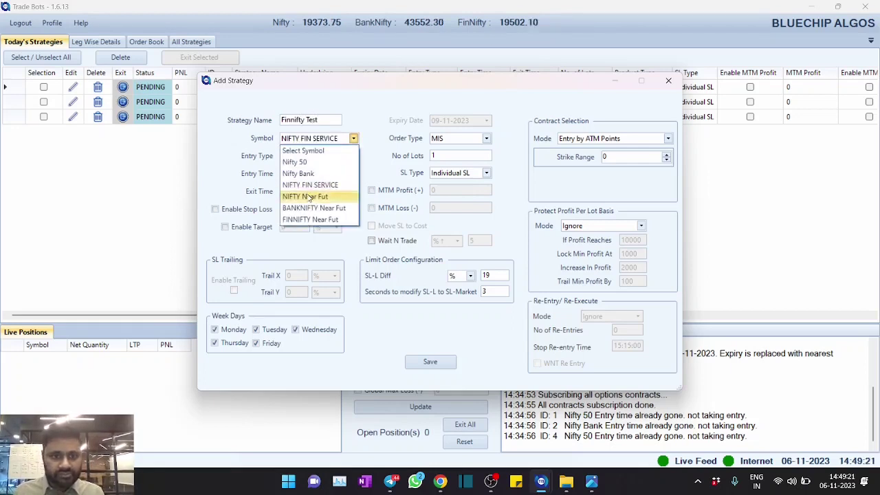
{"action": "left_click", "coordinate": [309, 185]}
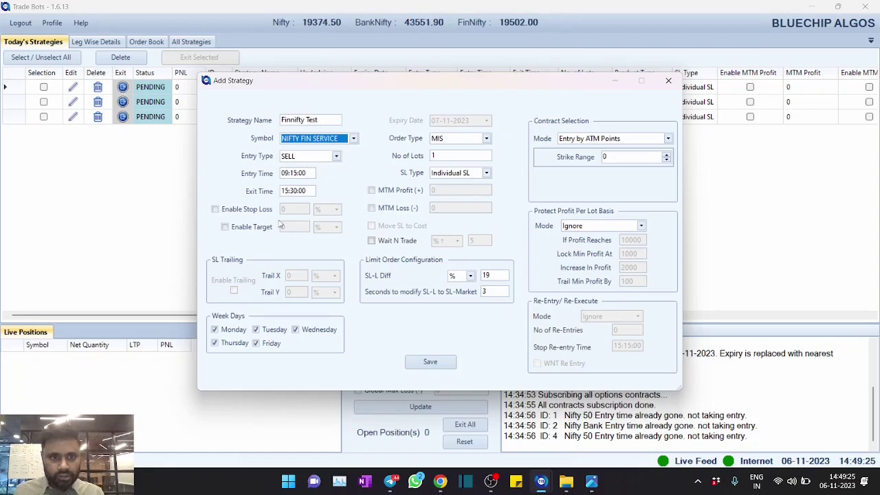
Set the strategy's entry time to 14:50:00 and save it
{"action": "left_click", "coordinate": [285, 173]}
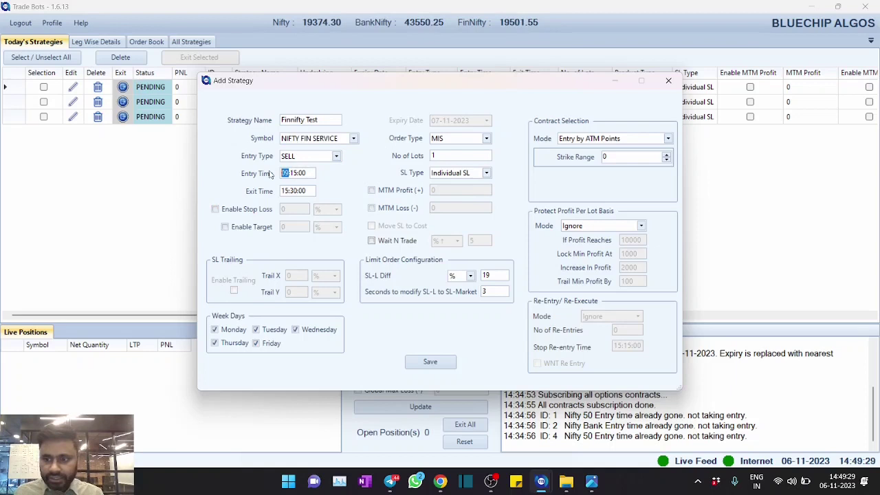
{"action": "type", "text": "14:5"}
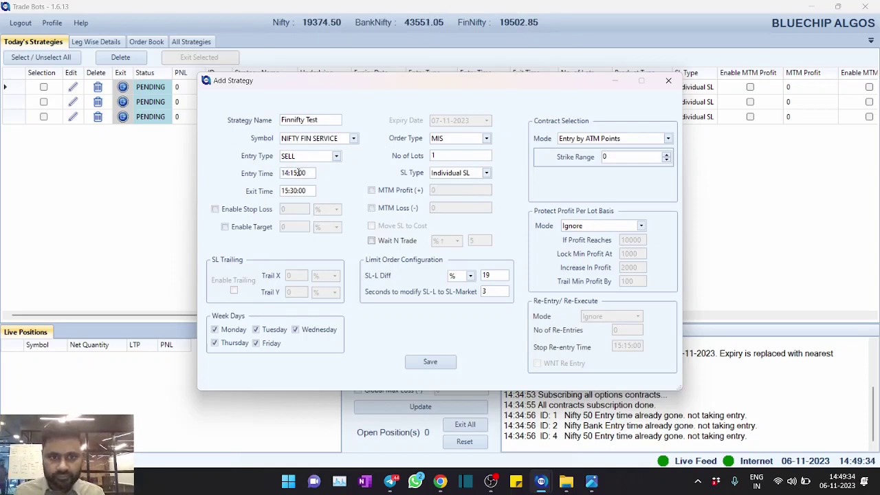
{"action": "type", "text": "0"}
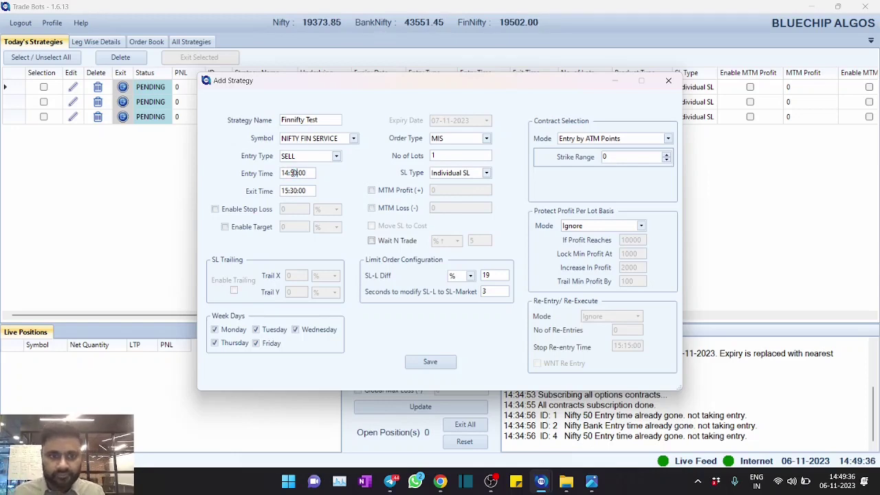
{"action": "left_click", "coordinate": [432, 363]}
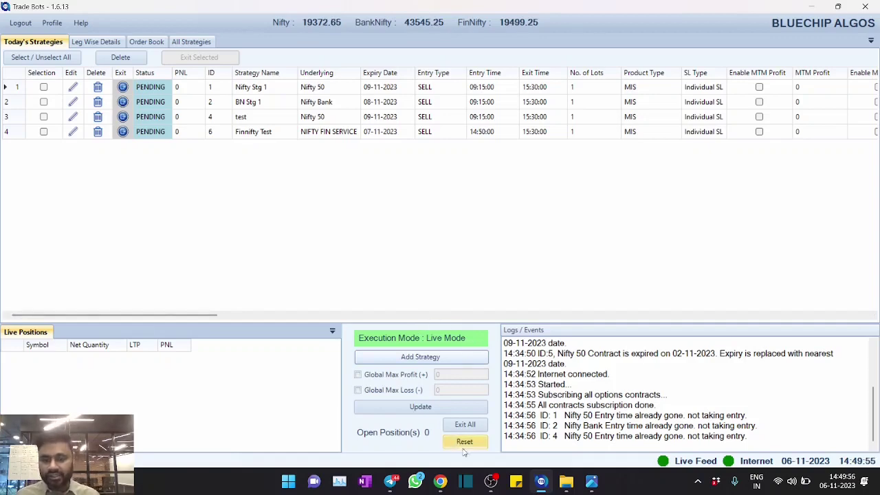
Switch to AliceBlue in Chrome, check the executed orders, and return to Trade Bots
{"action": "left_click", "coordinate": [441, 481]}
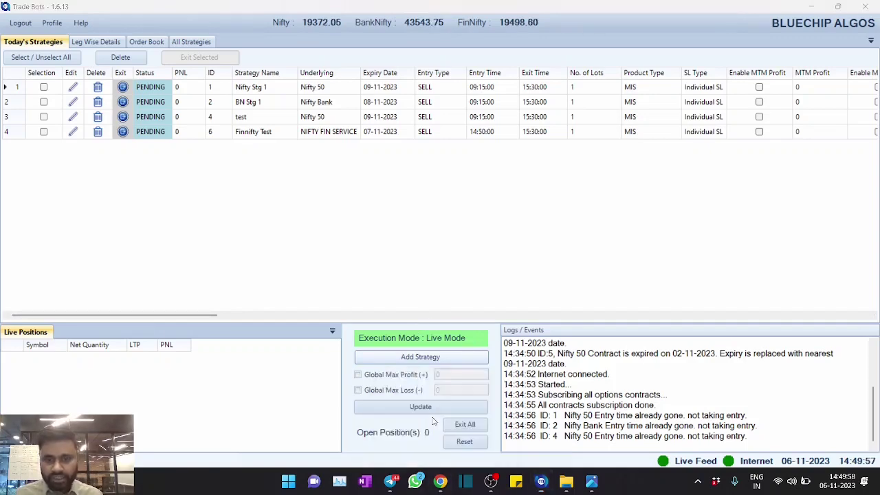
{"action": "left_click", "coordinate": [196, 9]}
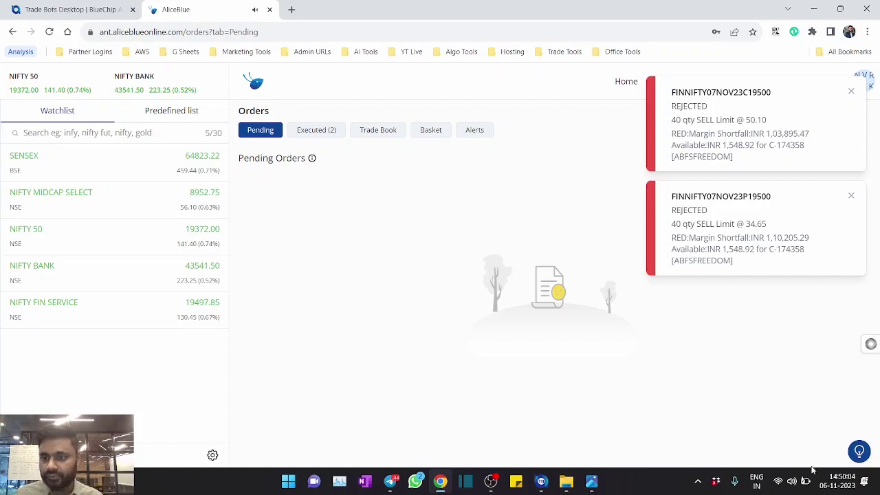
{"action": "left_click", "coordinate": [325, 131]}
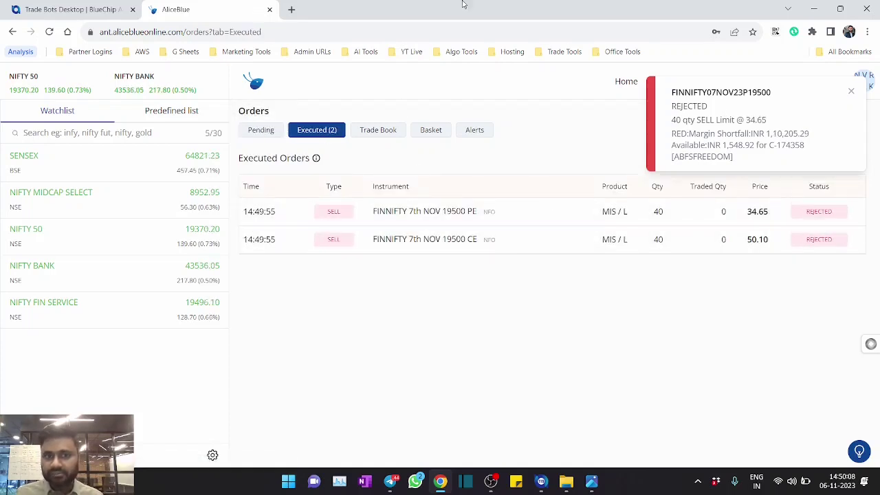
{"action": "left_click", "coordinate": [462, 32]}
{"action": "key", "text": "Return"}
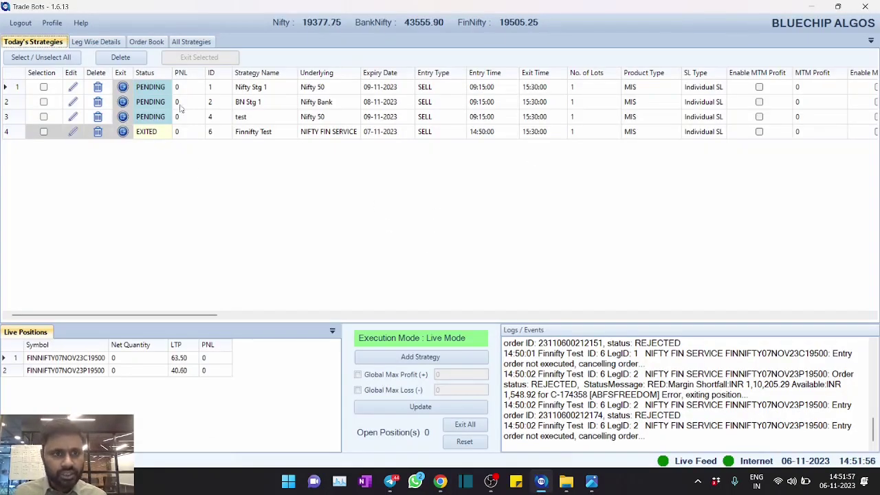
Review the Finnifty Test strategy's status, leg-wise details, order book status messages and entry among all strategies
{"action": "left_click", "coordinate": [144, 136]}
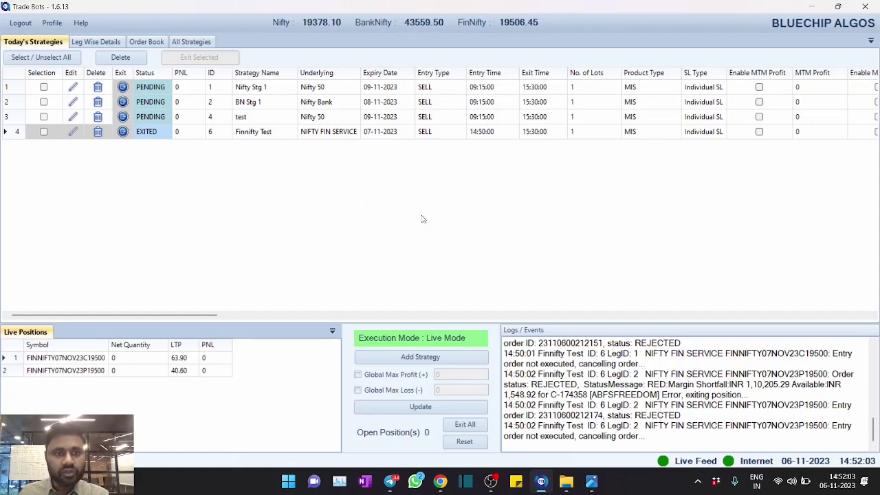
{"action": "left_click", "coordinate": [112, 43]}
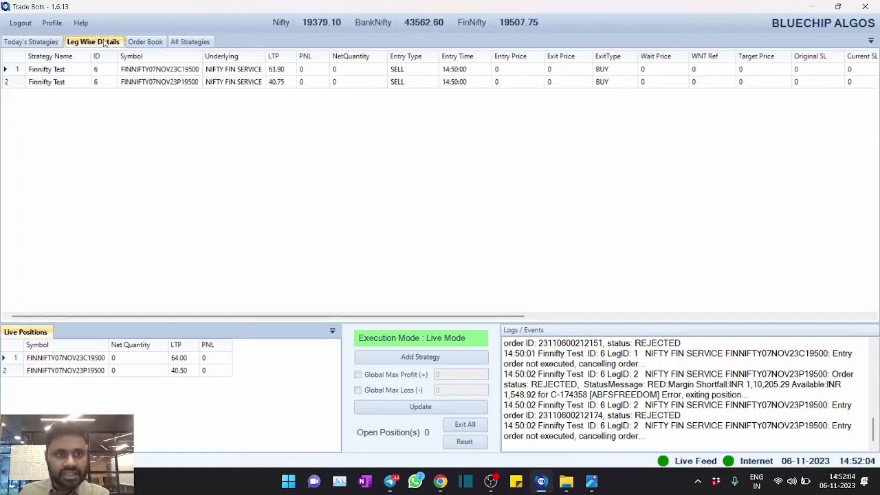
{"action": "left_click", "coordinate": [144, 43]}
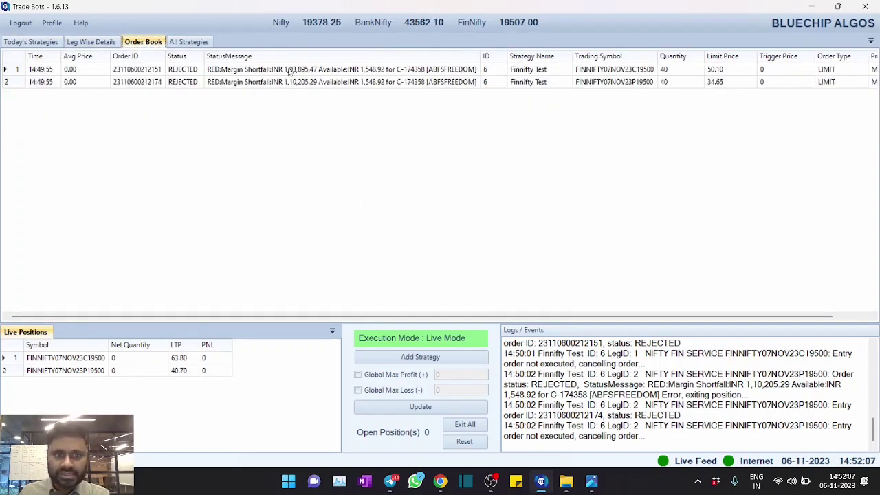
{"action": "left_click", "coordinate": [187, 82]}
{"action": "left_click", "coordinate": [268, 70]}
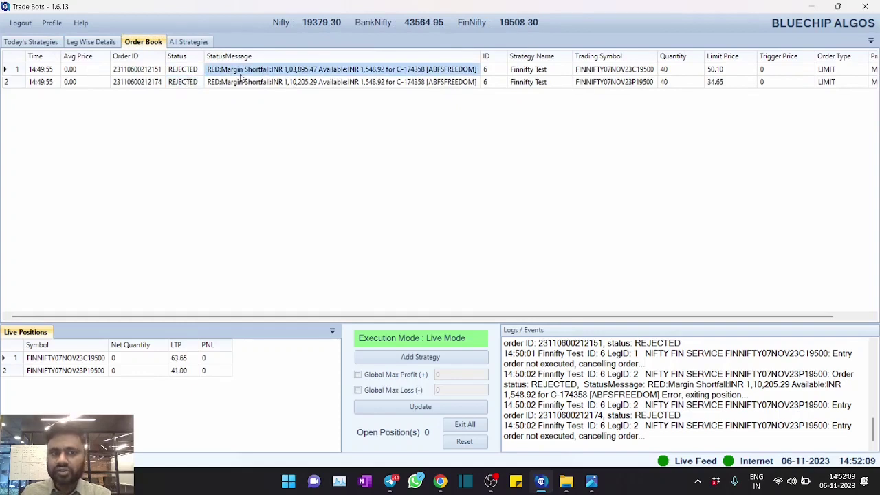
{"action": "left_click", "coordinate": [188, 41]}
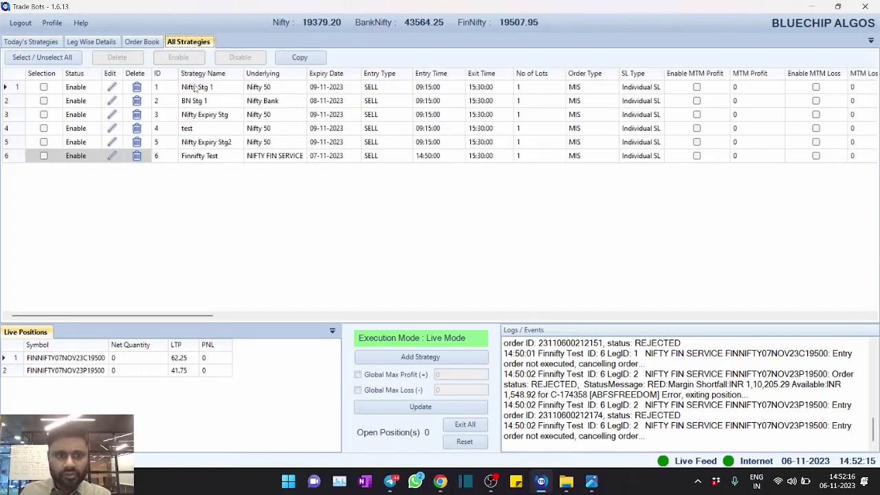
{"action": "left_click", "coordinate": [220, 157]}
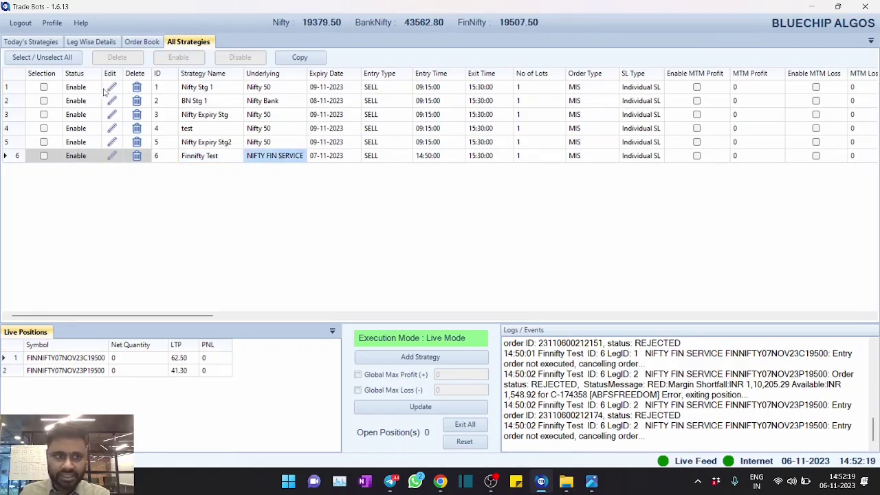
Add a new strategy from today's strategies, name it "Finnifty" and choose NIFTY FIN SERVICE as its symbol
{"action": "left_click", "coordinate": [32, 42]}
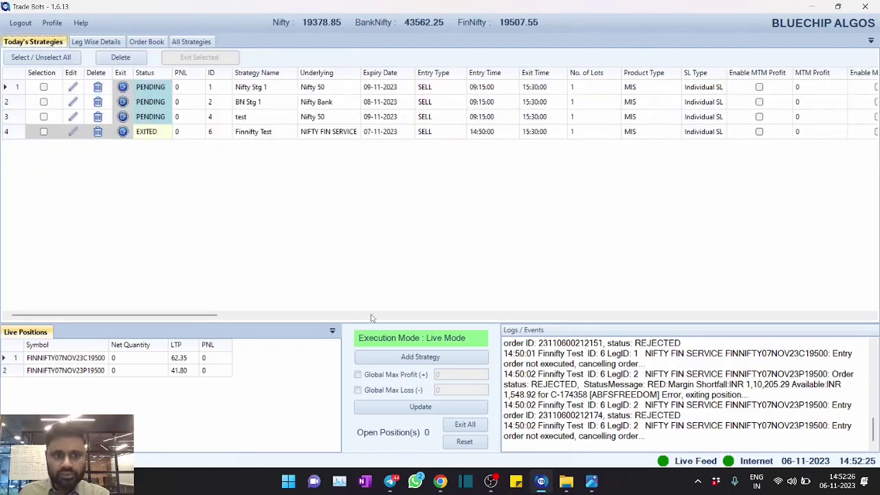
{"action": "left_click", "coordinate": [420, 357]}
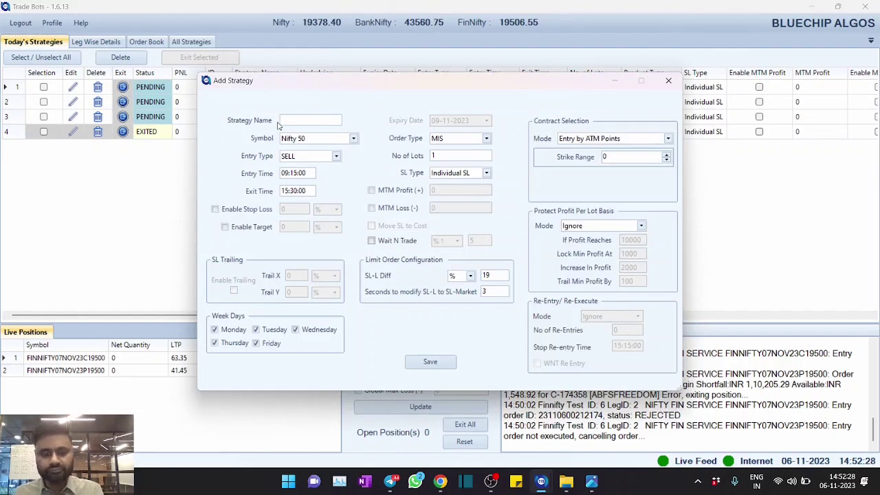
{"action": "type", "text": "Finnifty"}
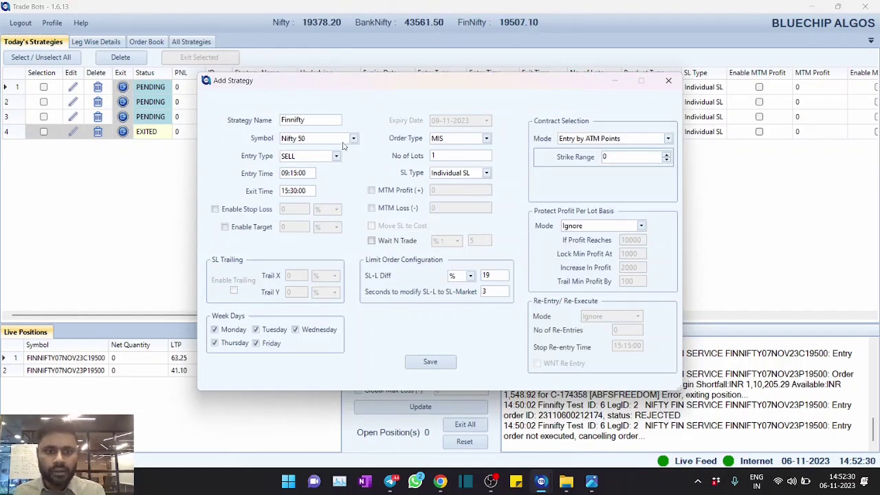
{"action": "left_click", "coordinate": [353, 138]}
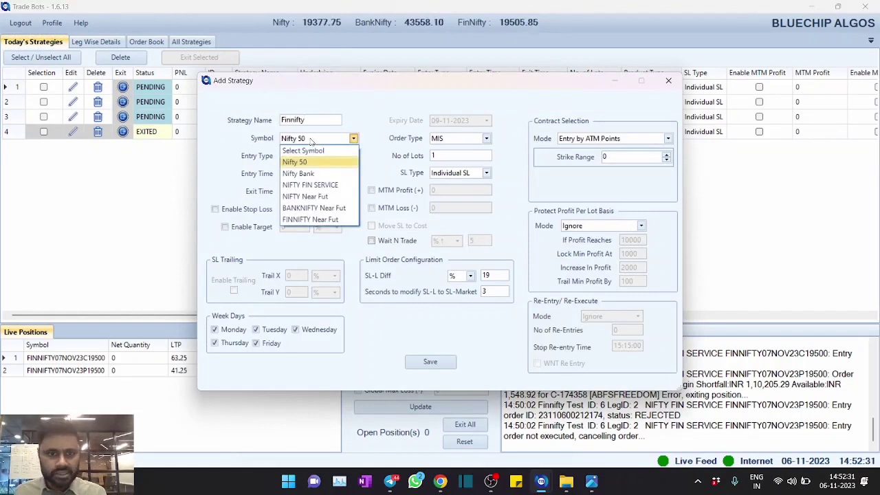
{"action": "left_click", "coordinate": [310, 185]}
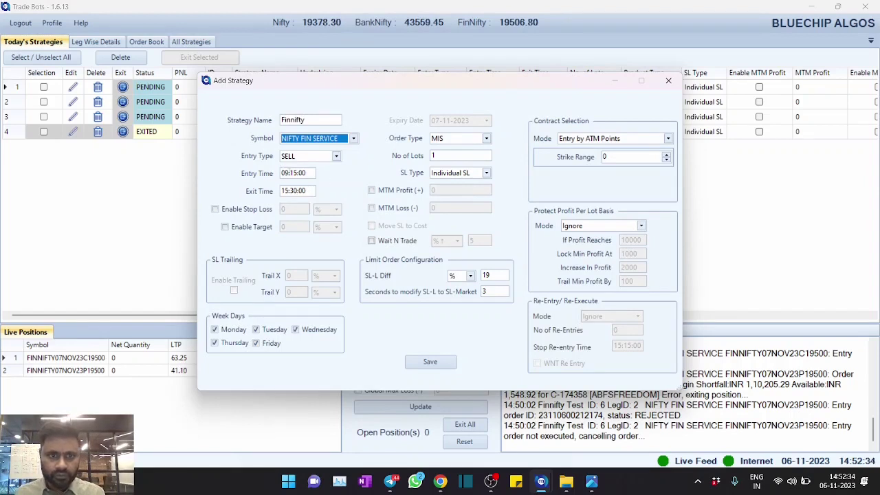
Set the strategy's entry type to BUY and its entry time to 14:53:00, and save it
{"action": "left_click", "coordinate": [297, 156]}
{"action": "left_click", "coordinate": [298, 169]}
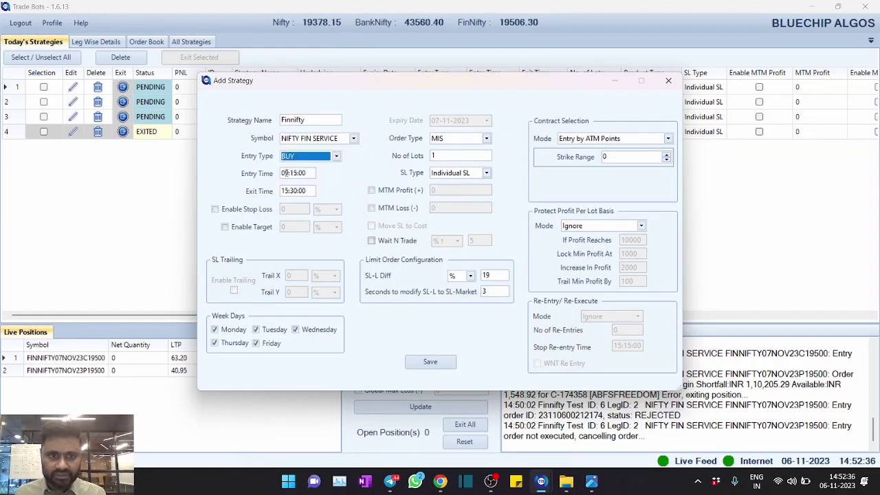
{"action": "left_click", "coordinate": [286, 172]}
{"action": "type", "text": "1"}
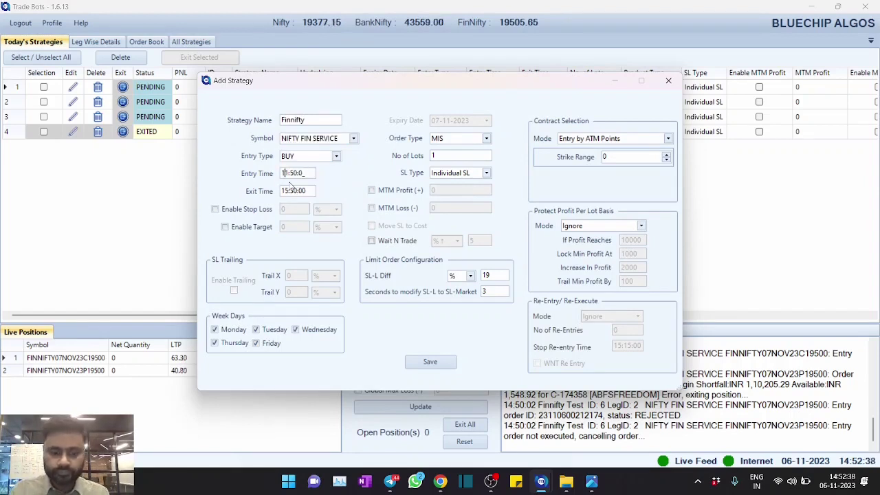
{"action": "type", "text": "4:"}
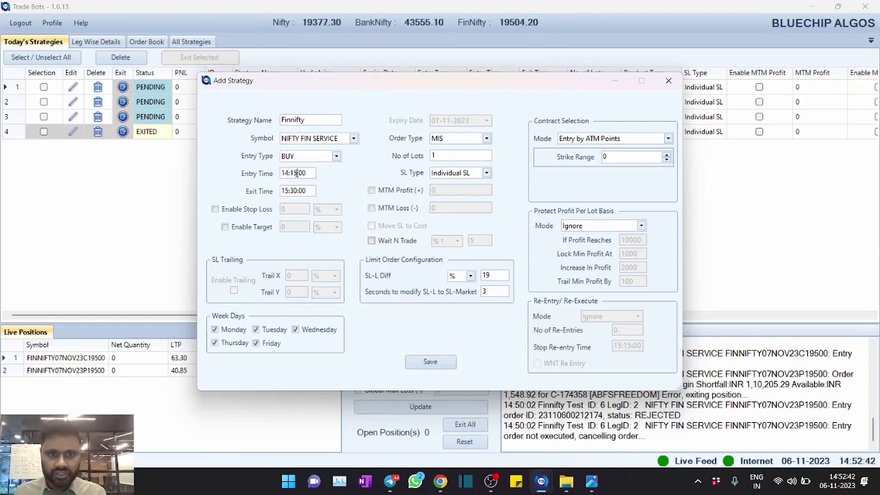
{"action": "type", "text": "53"}
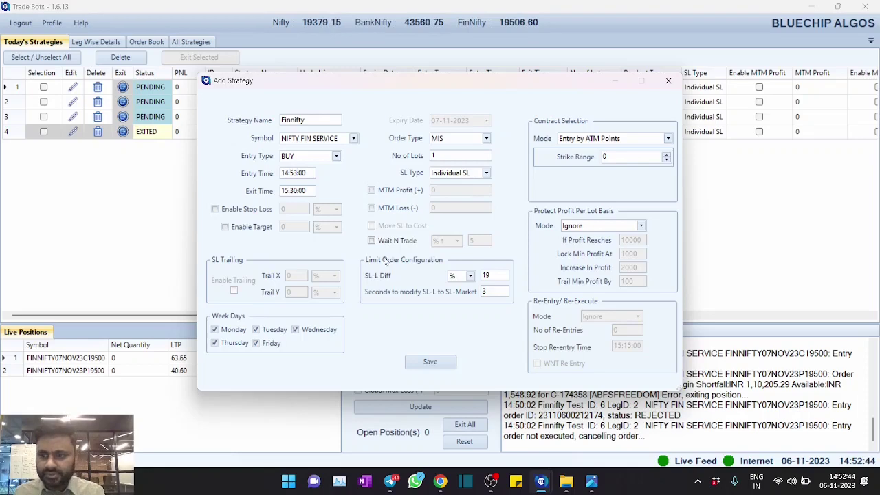
{"action": "left_click", "coordinate": [431, 363]}
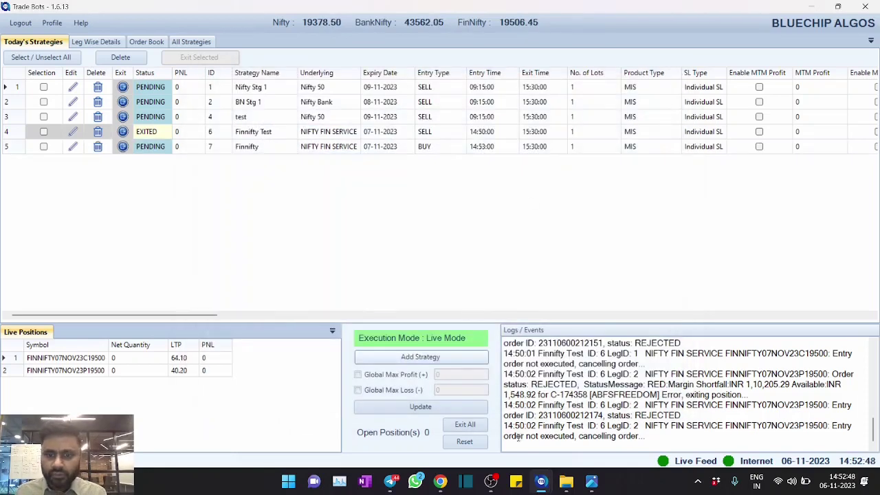
Switch to AliceBlue in Chrome and compare the times of the FINNIFTY buy and sell orders among the executed orders
{"action": "key", "text": "alt+Tab"}
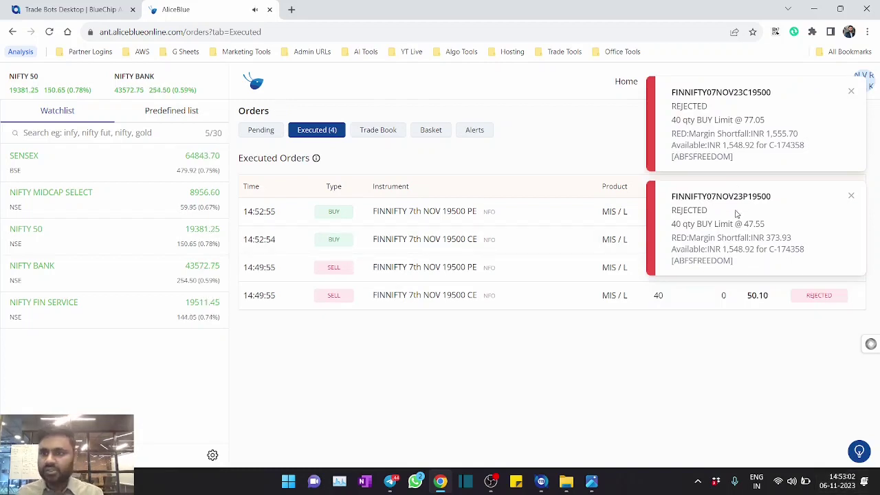
{"action": "left_click", "coordinate": [732, 131]}
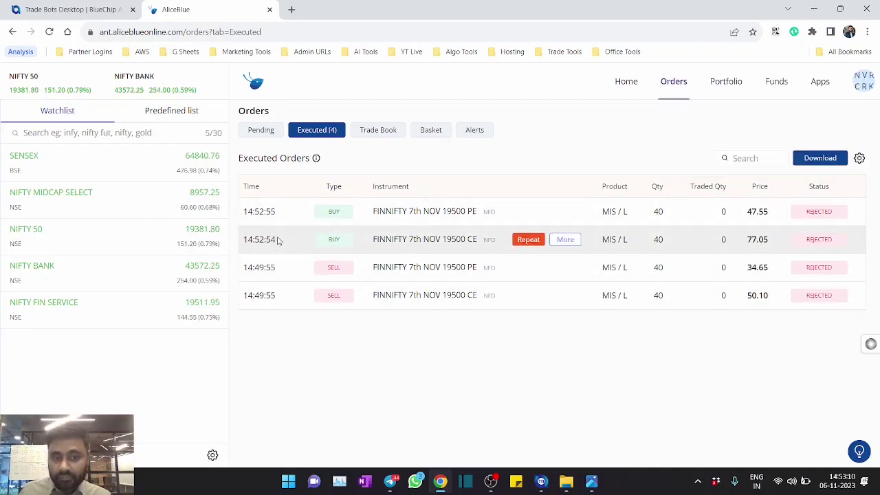
{"action": "left_click_drag", "start_coordinate": [280, 218], "coordinate": [246, 239]}
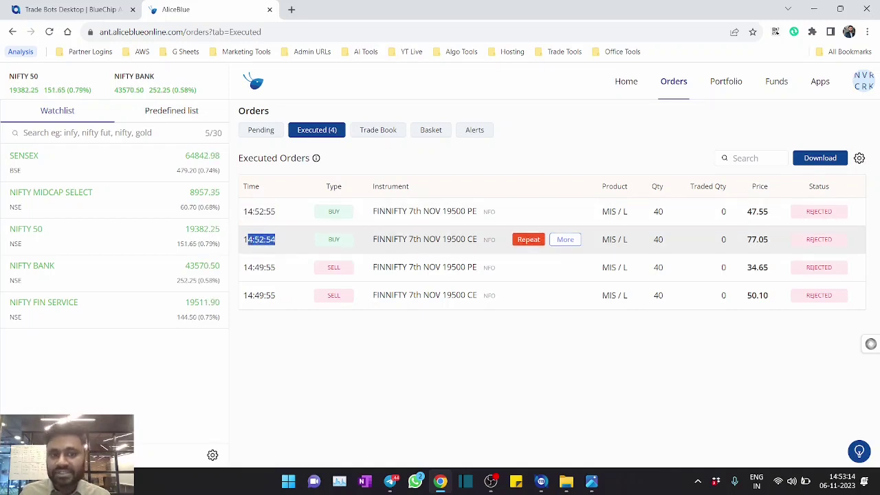
{"action": "left_click_drag", "start_coordinate": [279, 270], "coordinate": [243, 268]}
{"action": "left_click", "coordinate": [266, 267]}
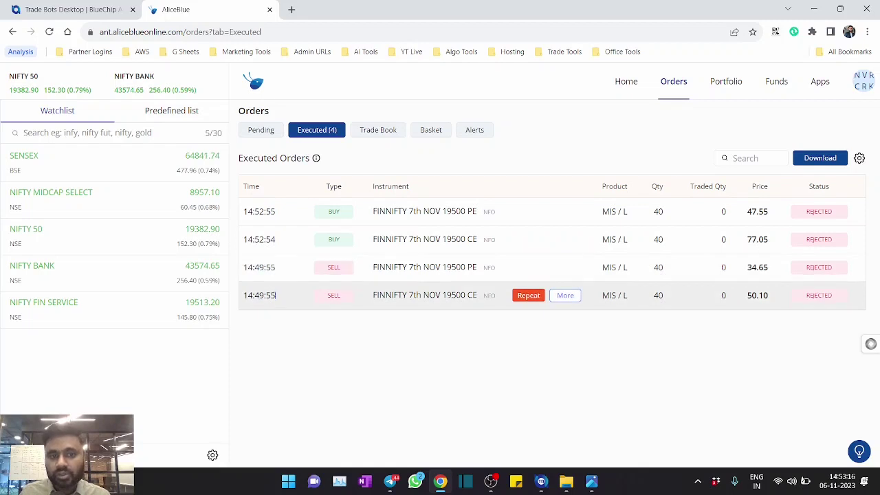
{"action": "left_click_drag", "start_coordinate": [276, 295], "coordinate": [243, 296]}
{"action": "left_click", "coordinate": [256, 305]}
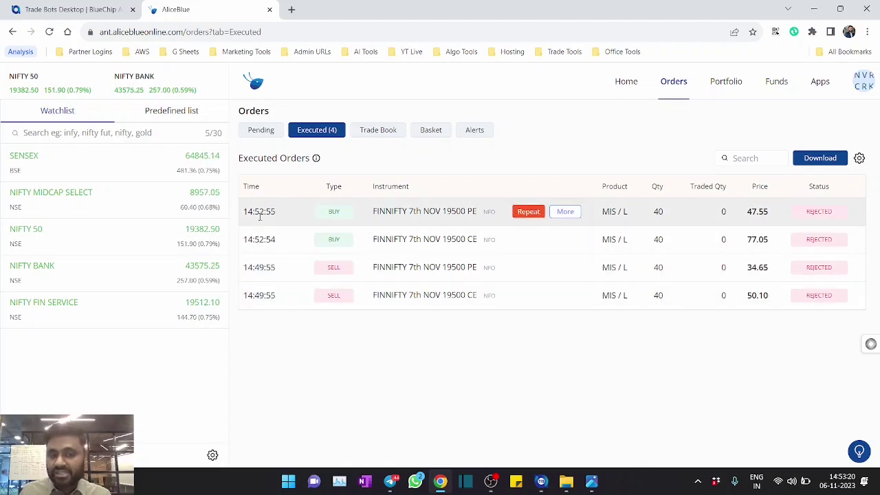
{"action": "left_click_drag", "start_coordinate": [258, 211], "coordinate": [260, 268]}
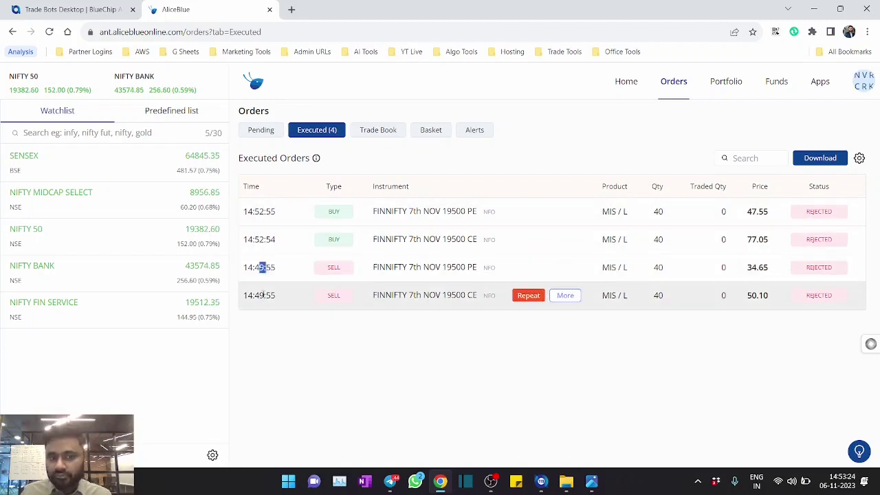
{"action": "left_click", "coordinate": [261, 269]}
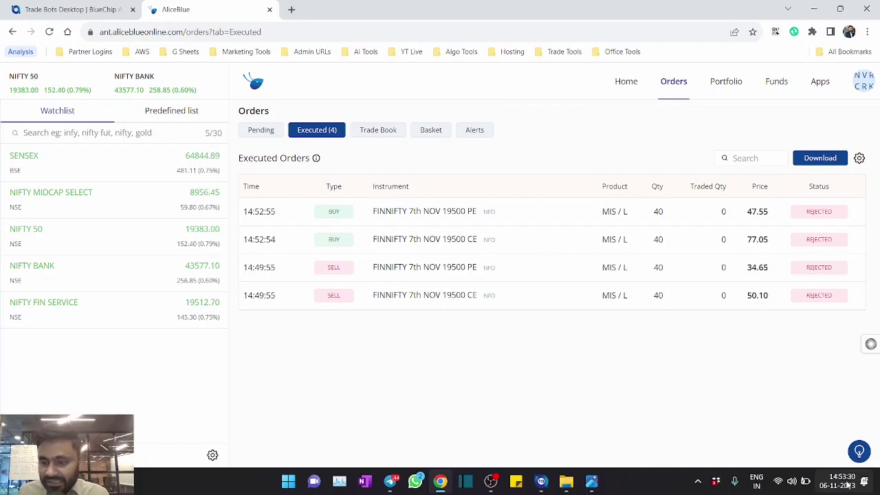
Check the pending orders in AliceBlue, go back to the executed orders, and return to Trade Bots
{"action": "left_click", "coordinate": [261, 130]}
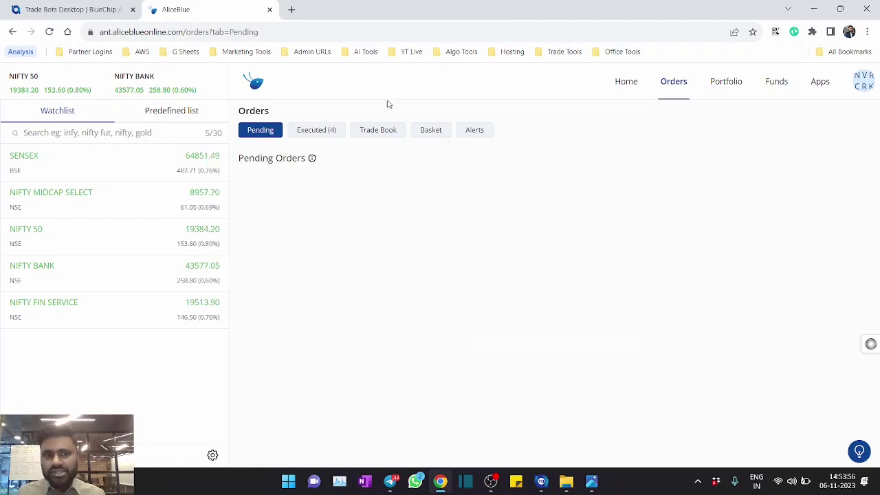
{"action": "left_click", "coordinate": [332, 130]}
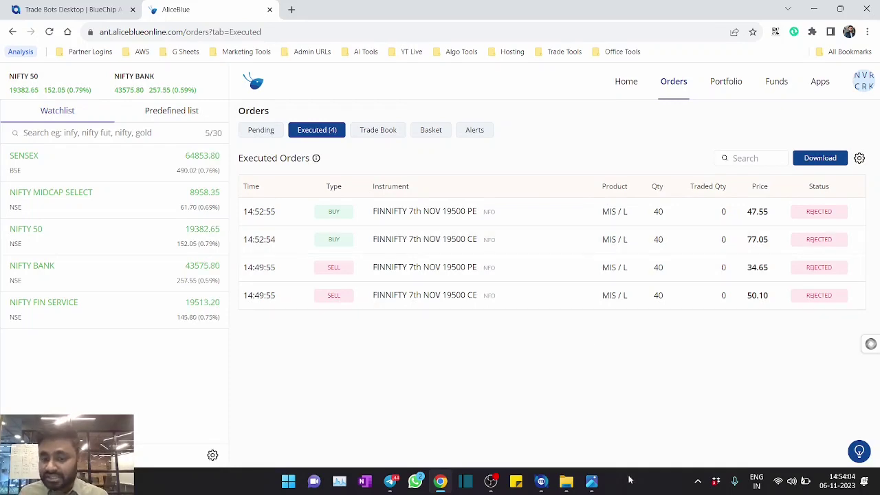
{"action": "left_click", "coordinate": [541, 481]}
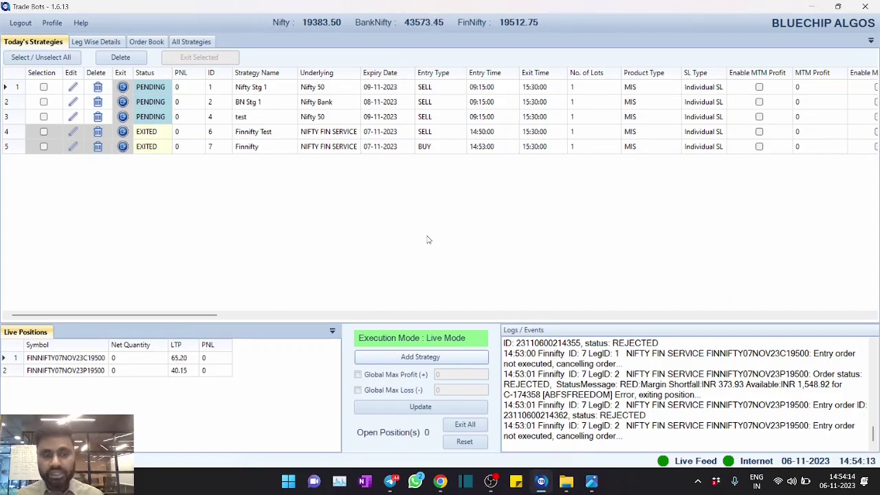
Examine the stop loss, re-entry, profit protection and contract selection options in a new strategy form, and close it without saving
{"action": "left_click", "coordinate": [420, 357]}
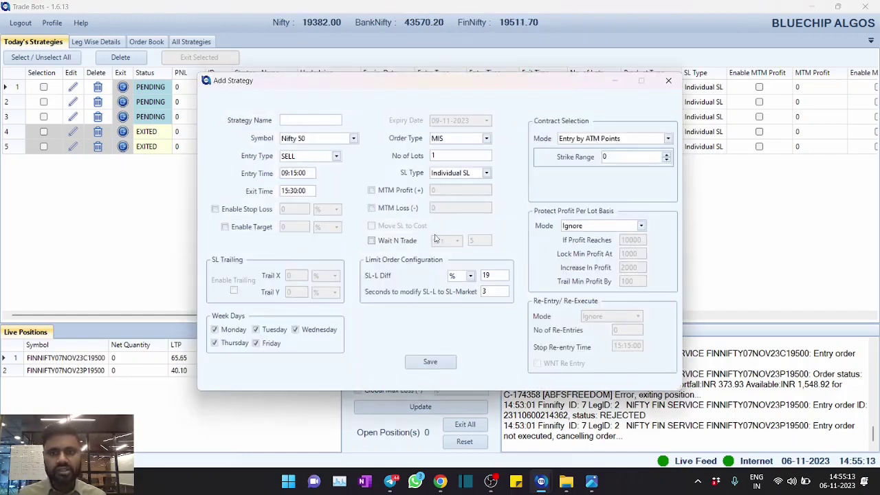
{"action": "left_click", "coordinate": [232, 213]}
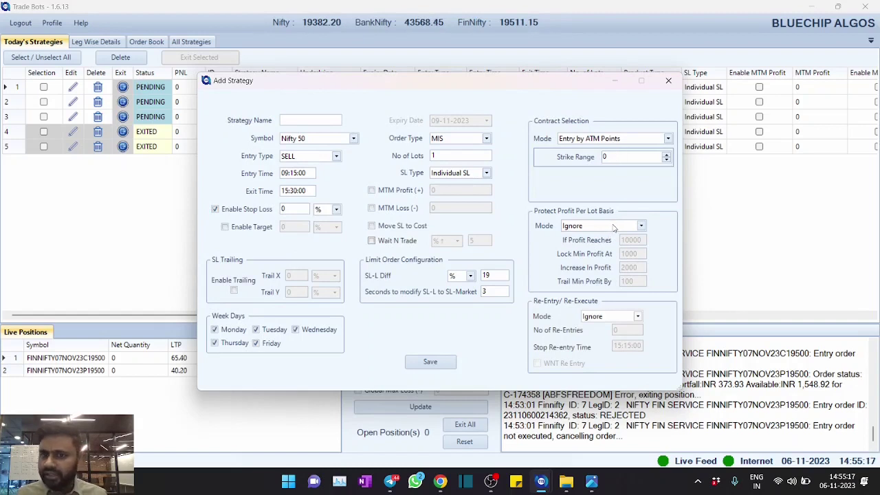
{"action": "left_click", "coordinate": [601, 317]}
{"action": "left_click", "coordinate": [597, 327]}
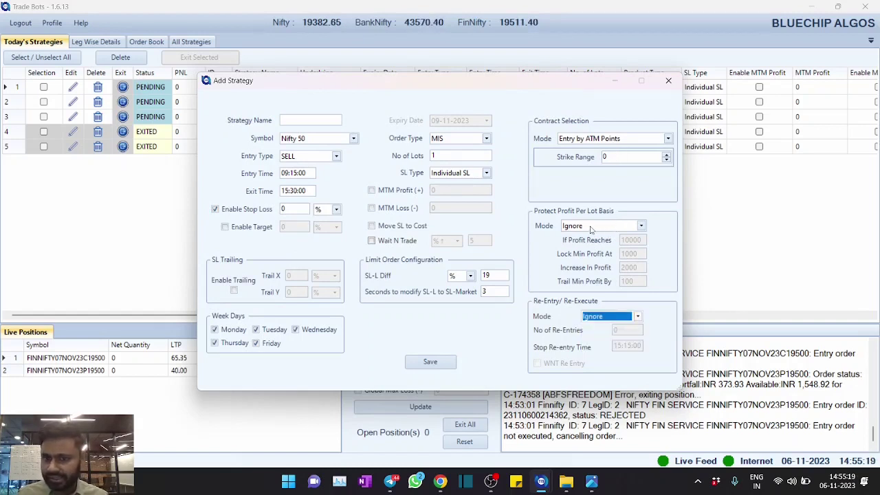
{"action": "left_click", "coordinate": [595, 227]}
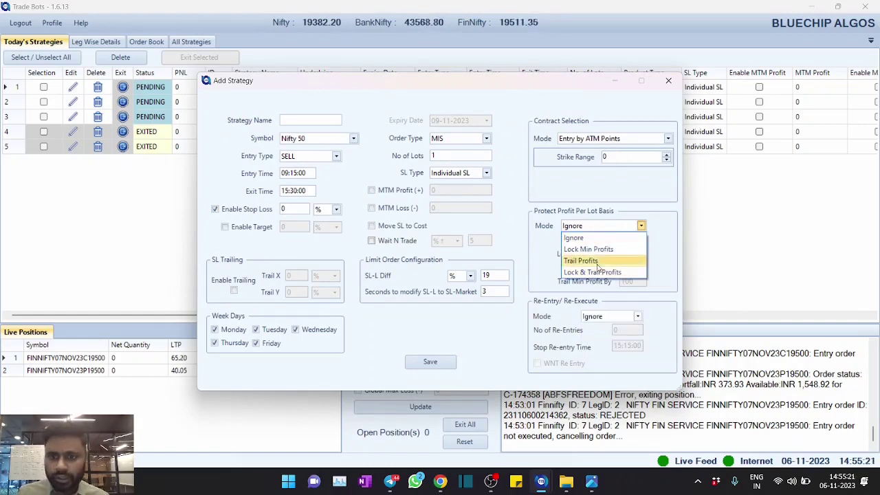
{"action": "left_click", "coordinate": [597, 195]}
{"action": "left_click", "coordinate": [601, 146]}
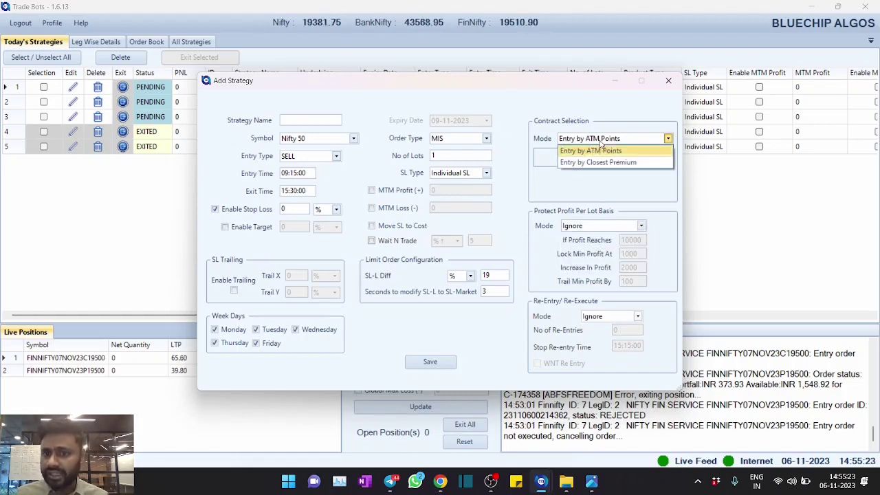
{"action": "left_click", "coordinate": [530, 189]}
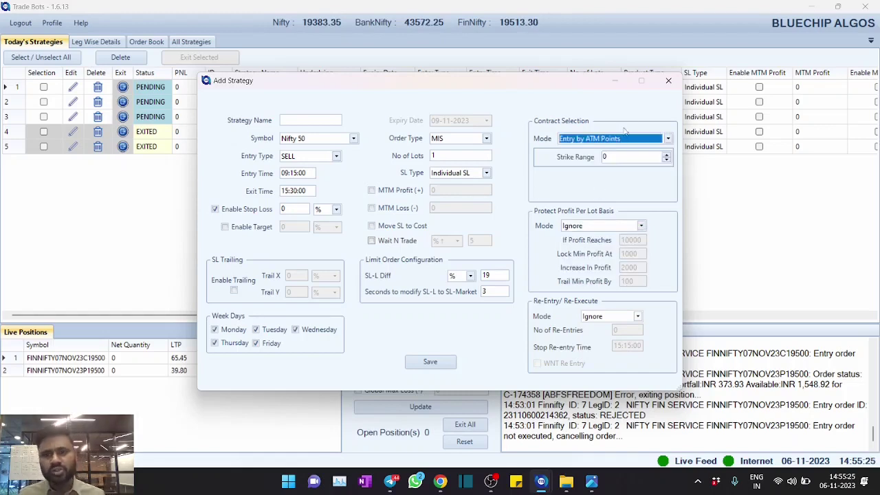
{"action": "left_click", "coordinate": [668, 81]}
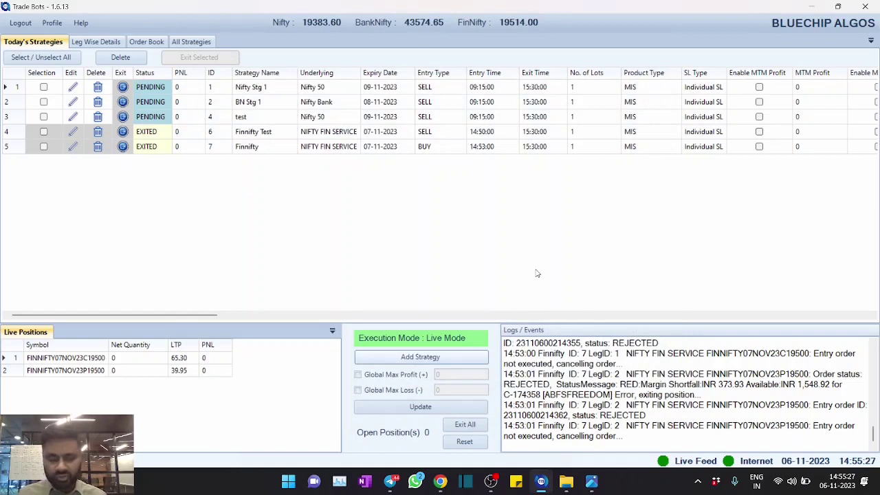